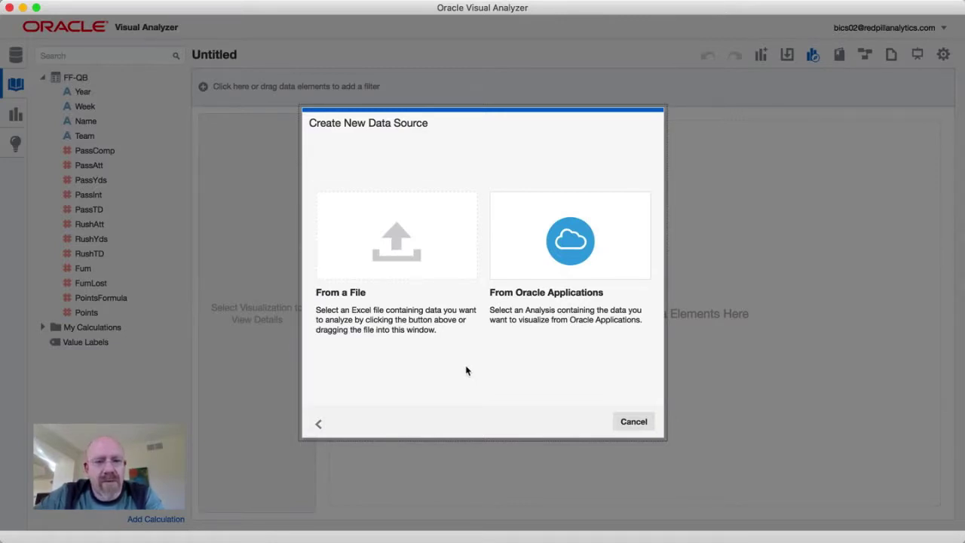
Step: Try loading Listing_of_Active_Businesses.xlsx, which is rejected for exceeding the 51200 KB limit
click(397, 243)
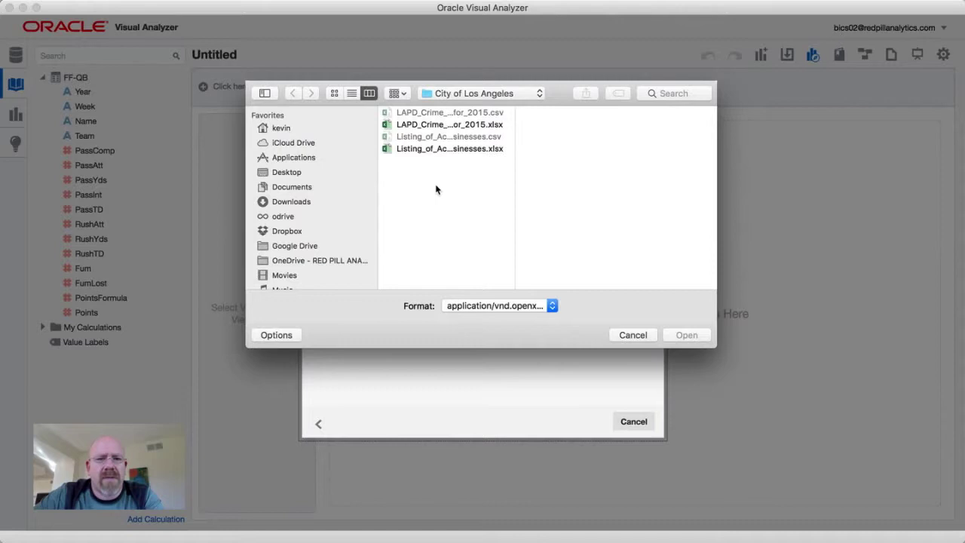
click(422, 153)
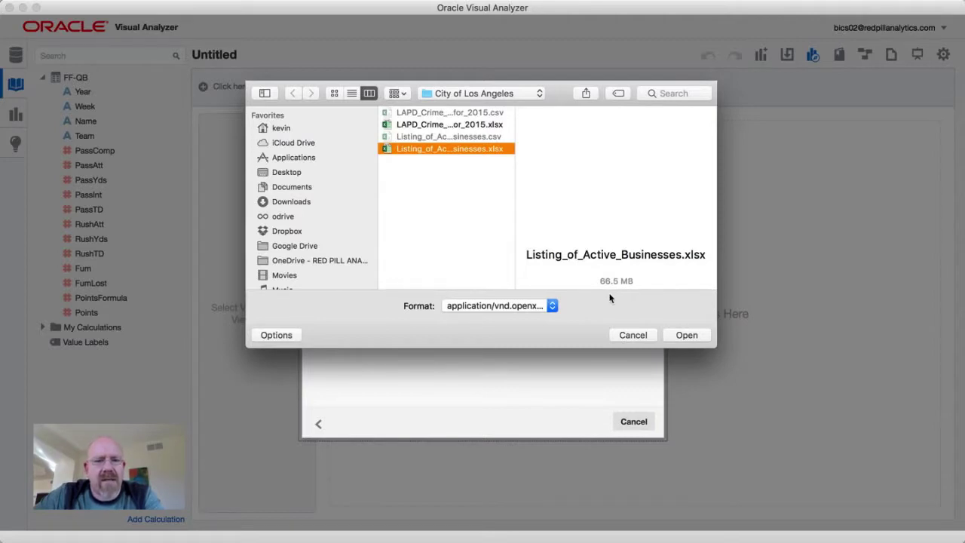
click(682, 337)
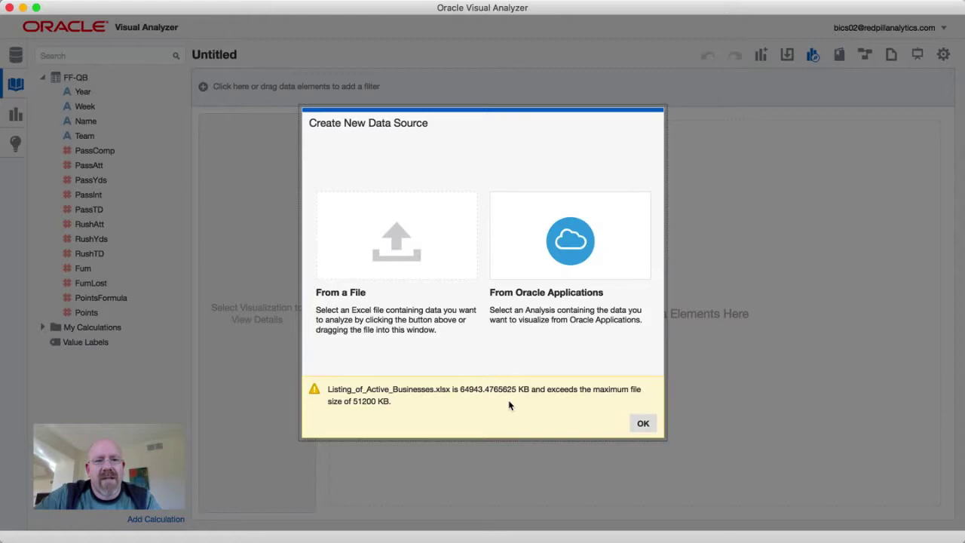
Step: Switch to Oracle Data Visualization Desktop and its Data Sources page
key(super+Tab)
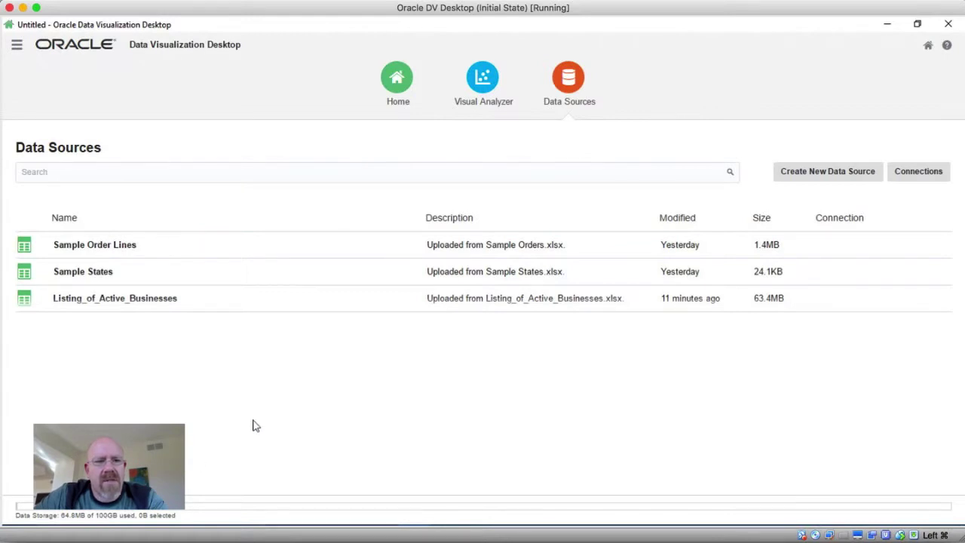
Step: Create a new VA project from Listing_of_Active_Businesses and select its LOCATION column
click(397, 83)
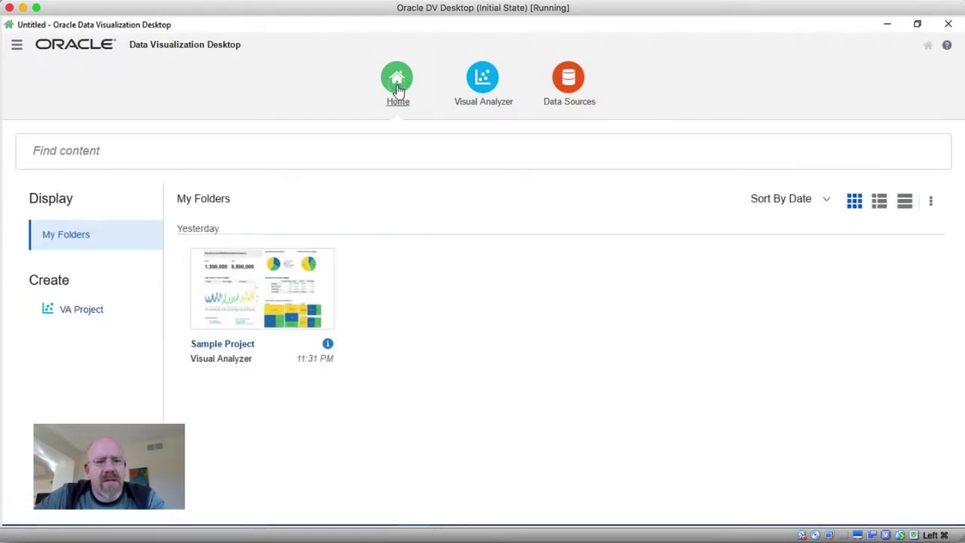
click(87, 311)
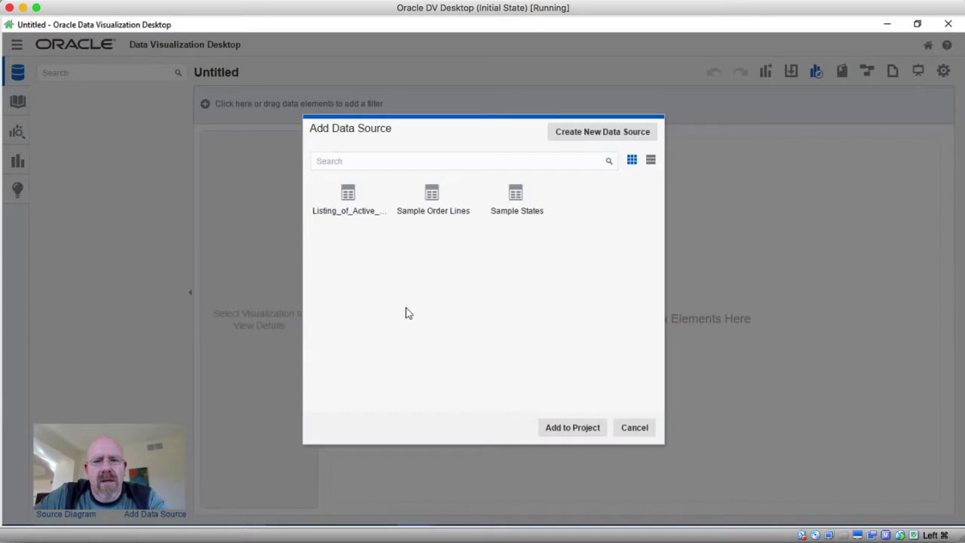
click(651, 161)
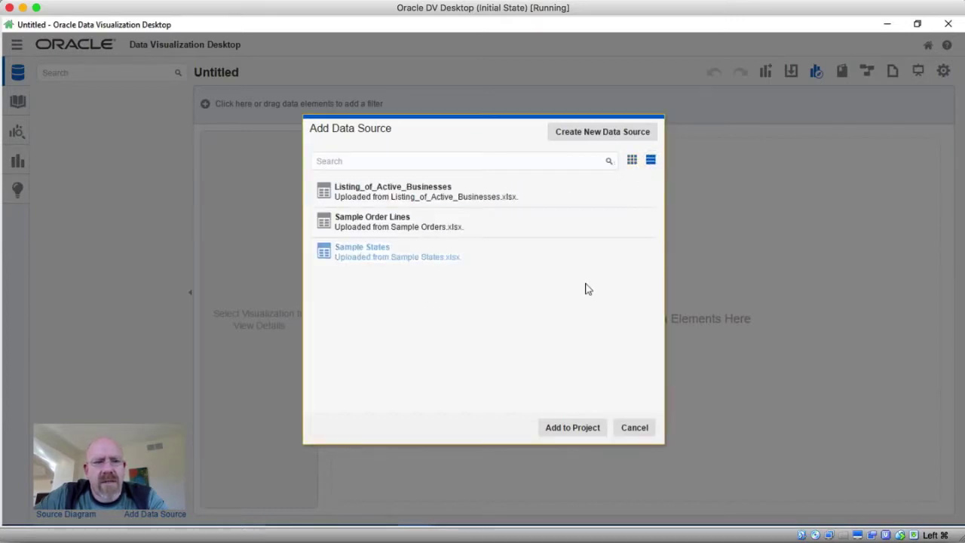
click(414, 202)
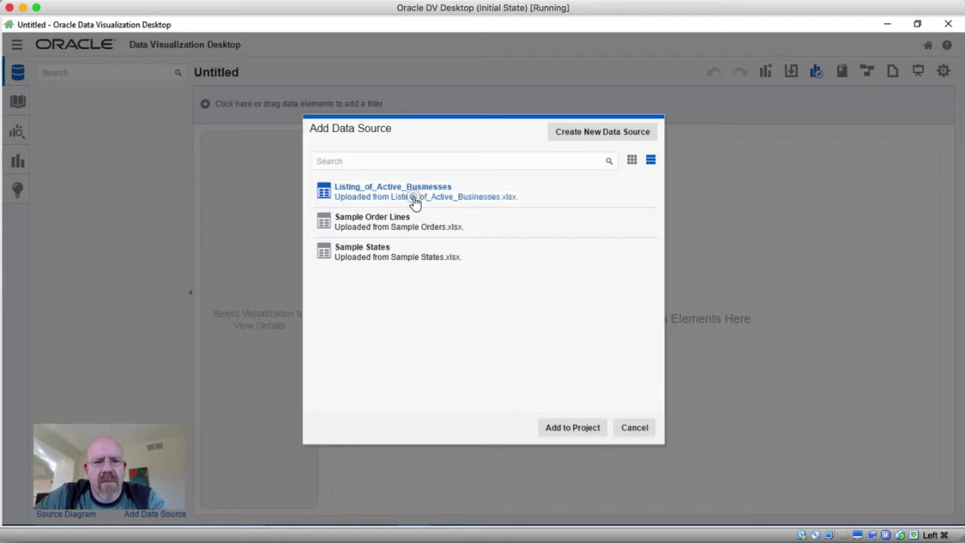
click(573, 427)
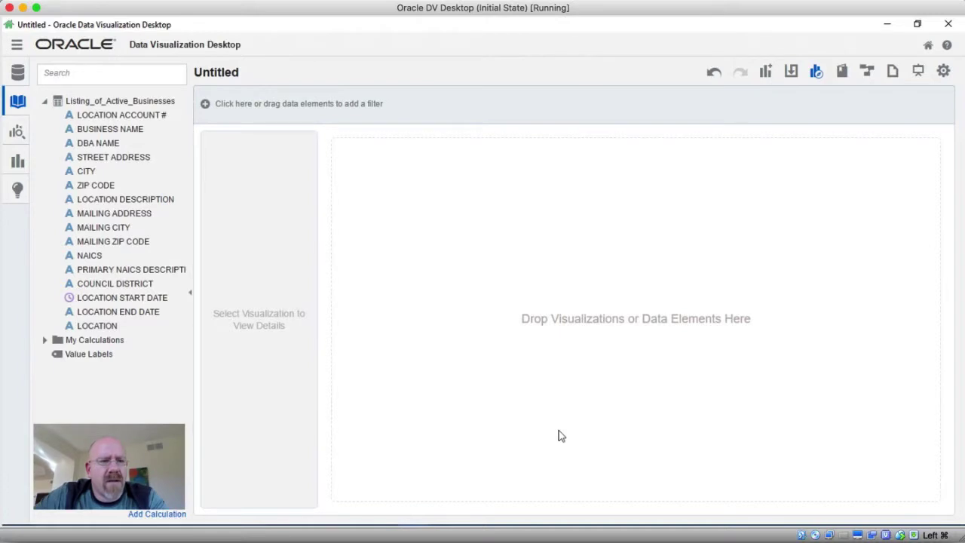
click(98, 142)
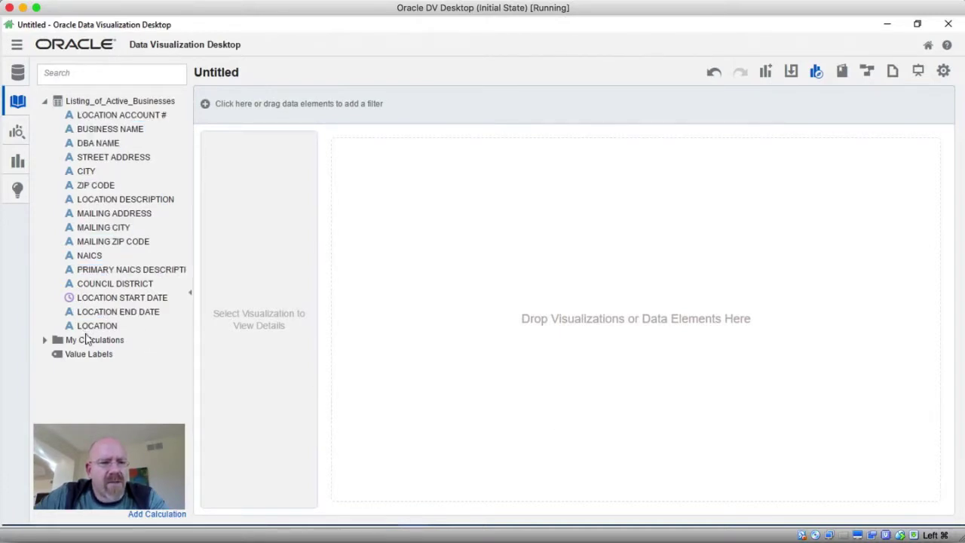
click(93, 329)
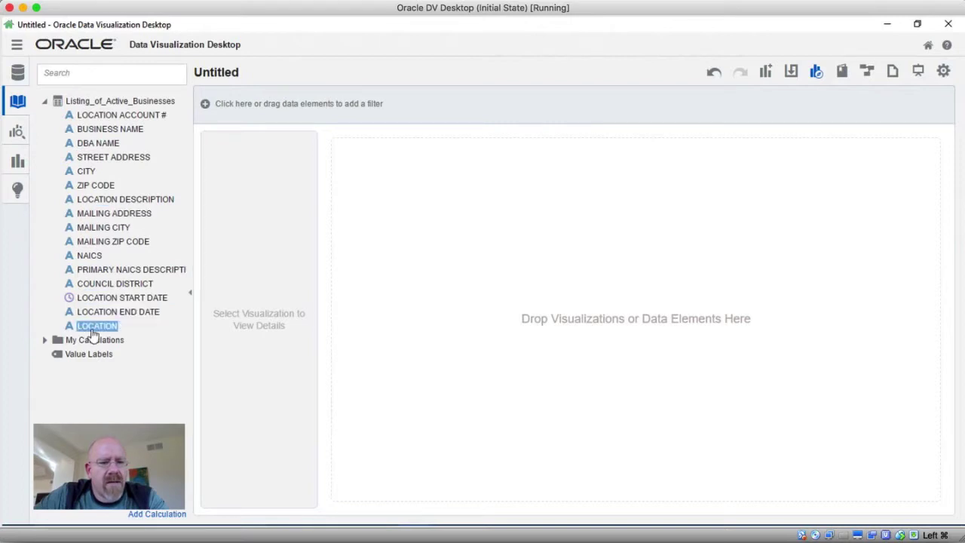
mouse_move(156, 528)
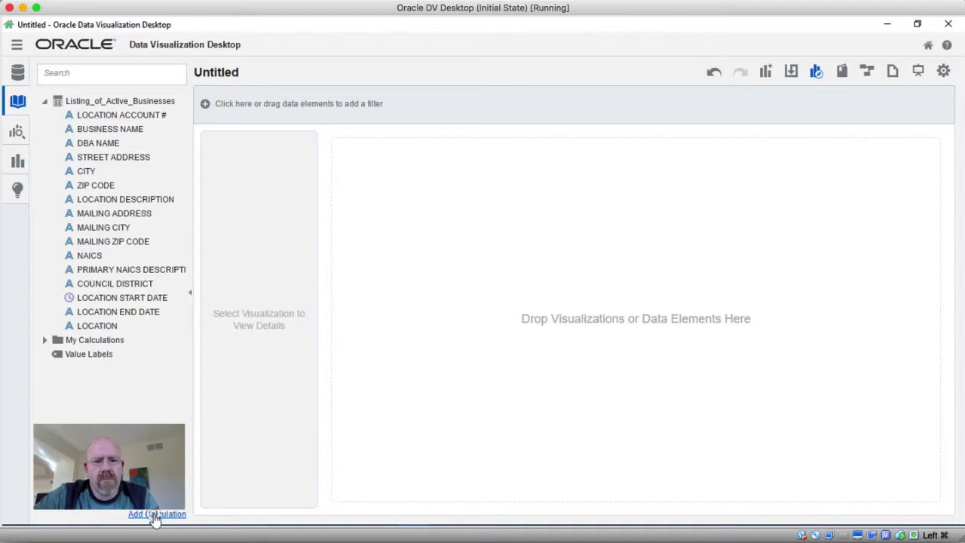
Step: Create the '# of Businesses' calculation as COUNT(LOCATION ACCOUNT #), validate it and save it
click(155, 515)
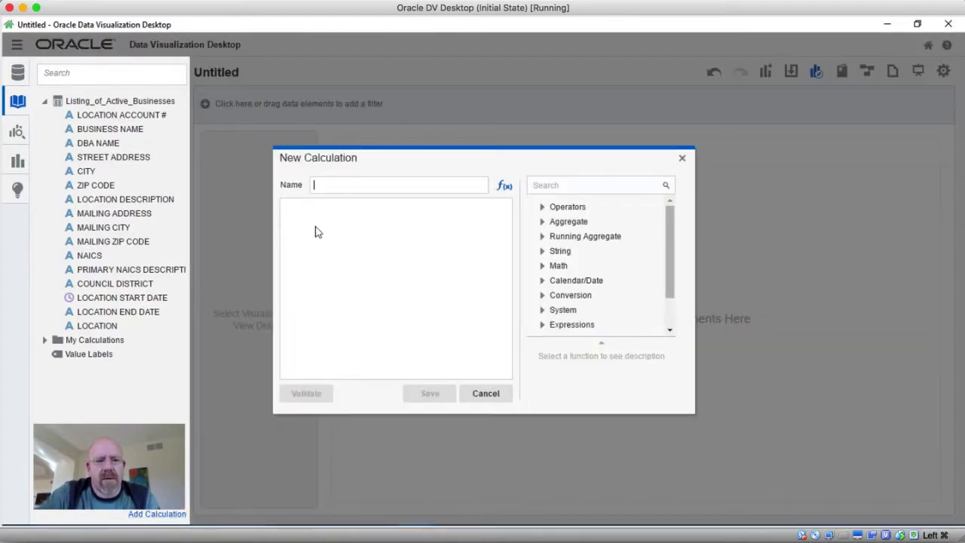
text(# of)
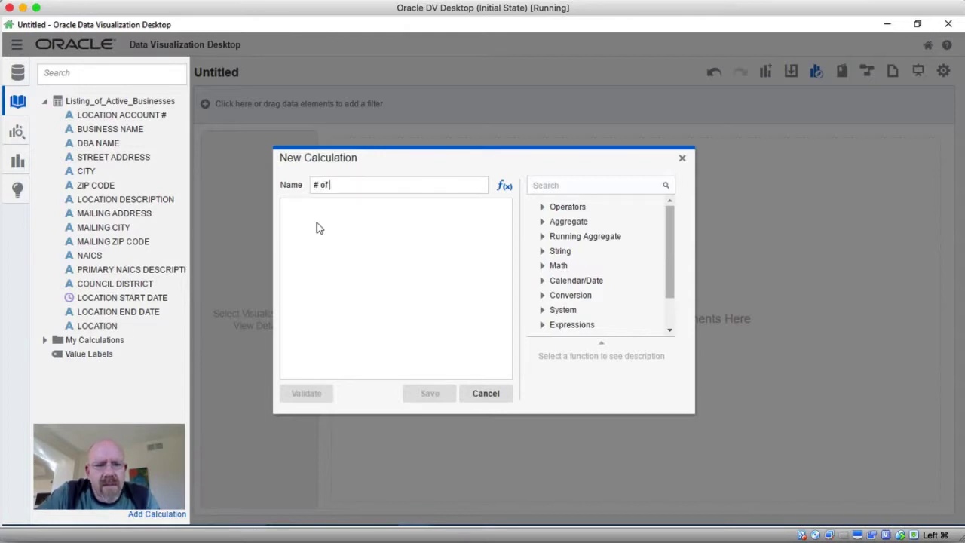
text( Business)
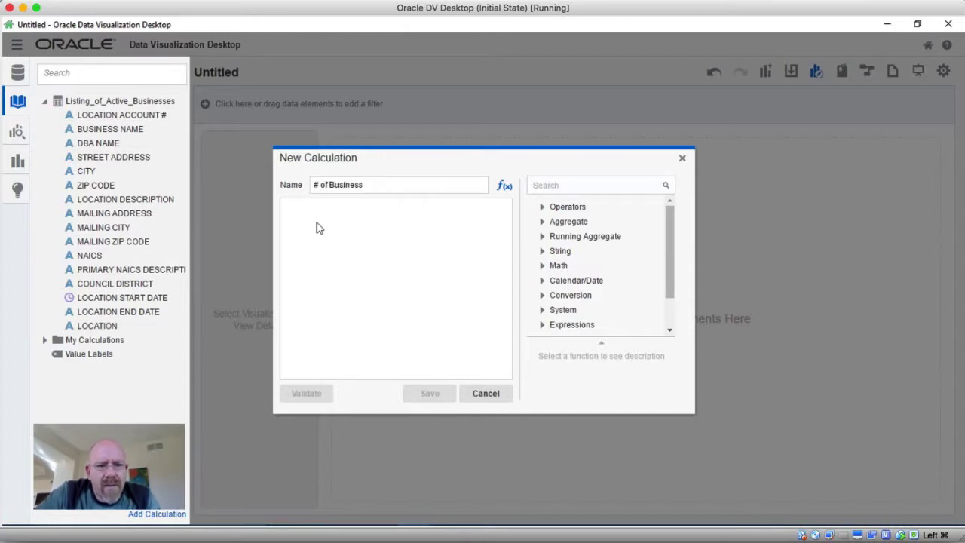
text(es)
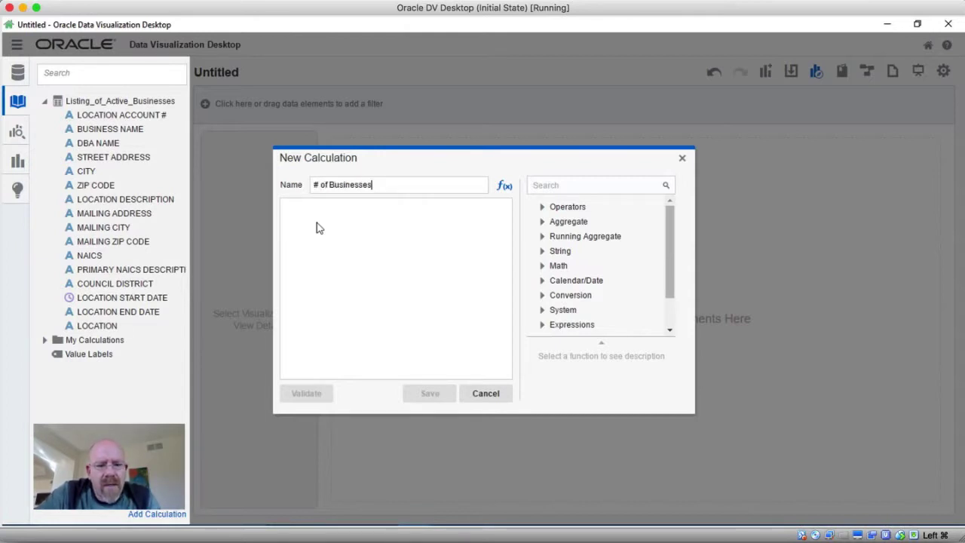
click(352, 255)
text(COUNT ()
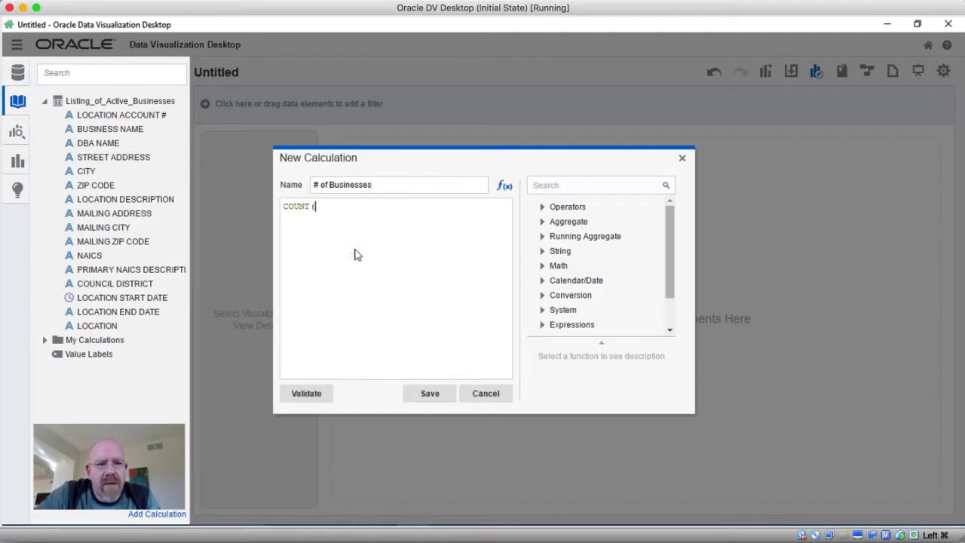
click(120, 116)
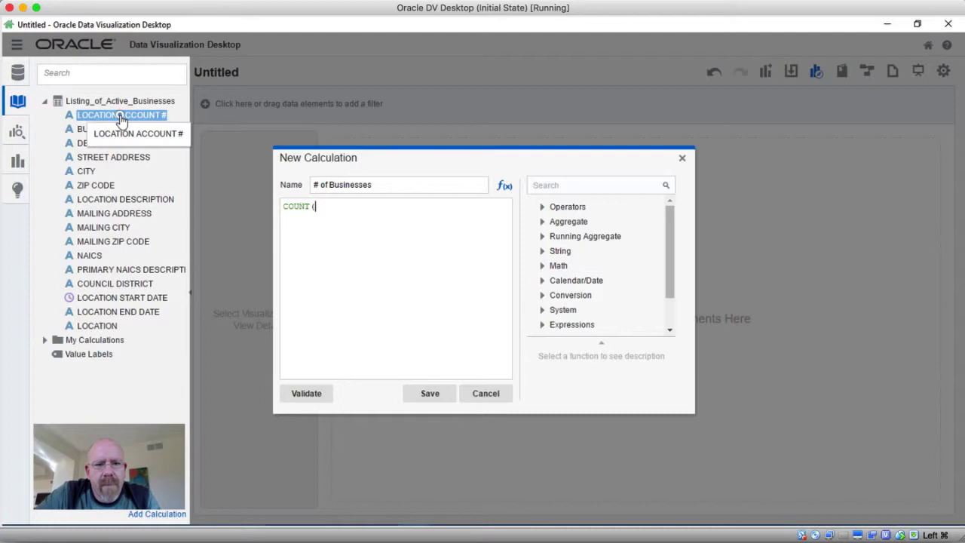
drag(120, 118, 485, 288)
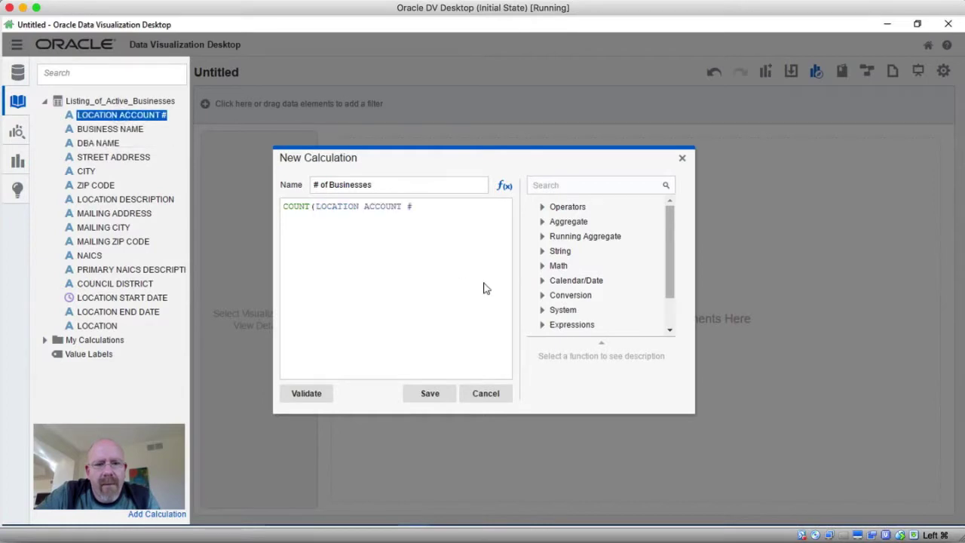
click(466, 211)
text())
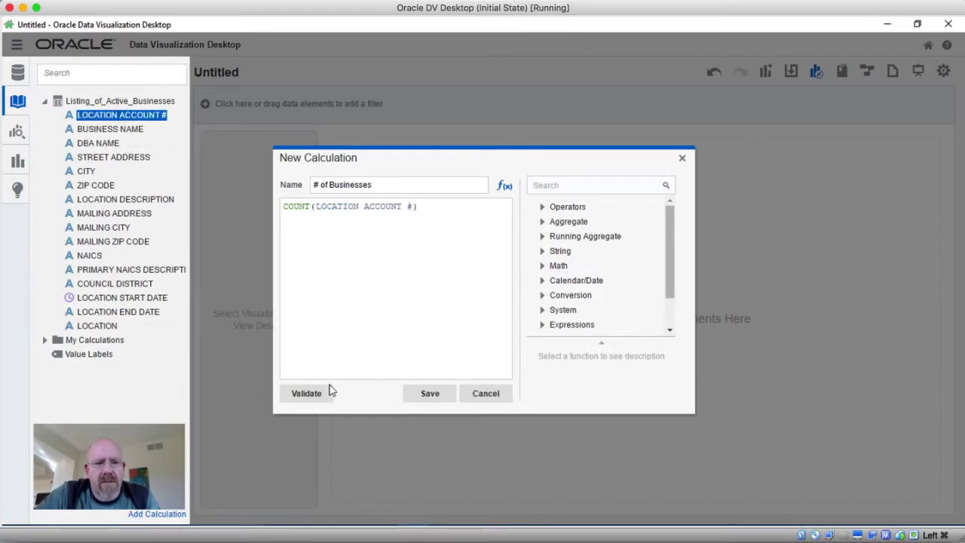
click(318, 393)
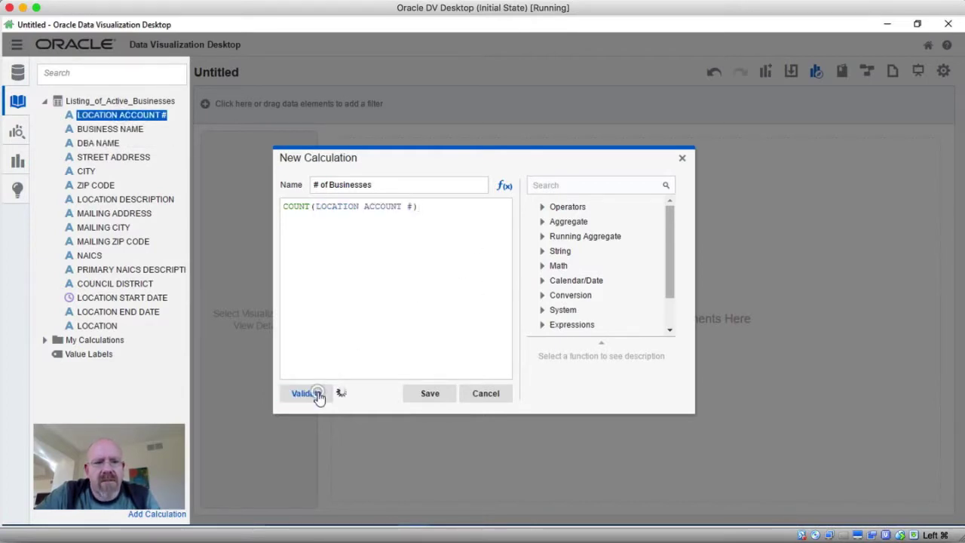
click(428, 393)
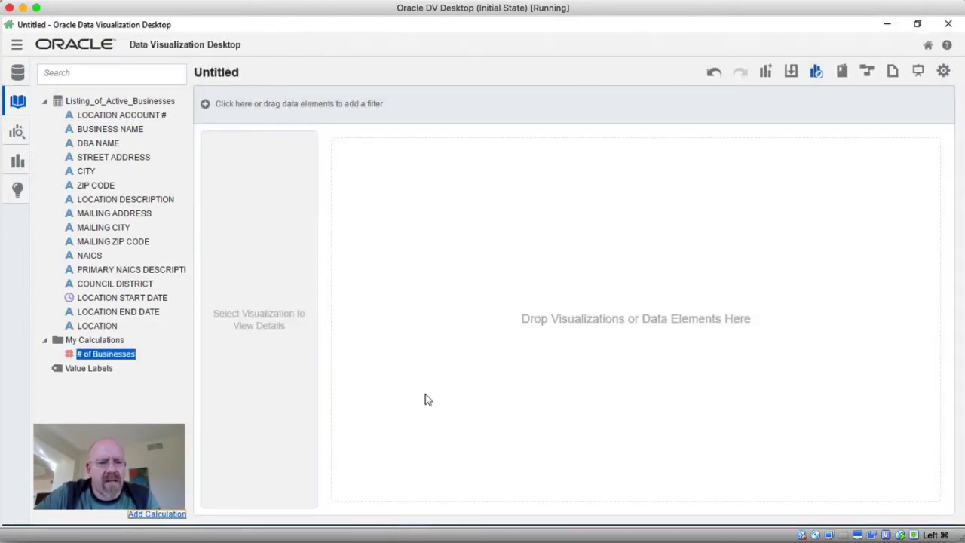
Step: Show # of Businesses as a Tile visualization reading 517,654
right_click(115, 359)
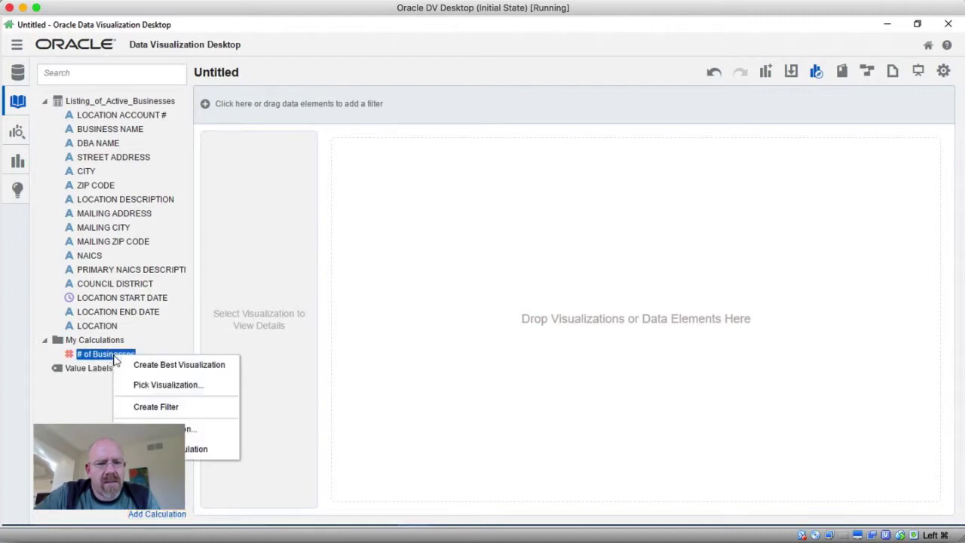
click(144, 384)
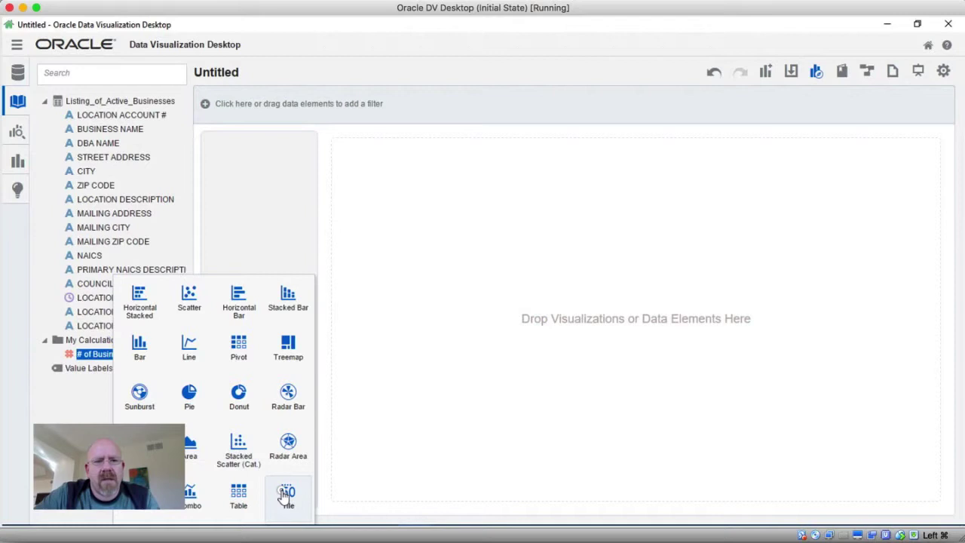
click(287, 495)
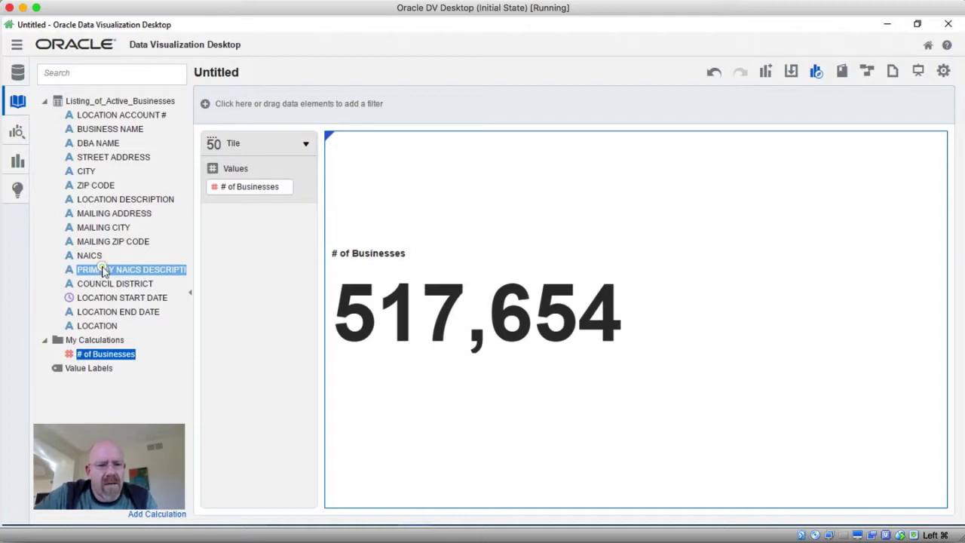
Step: Add a treemap of # of Businesses by PRIMARY NAICS DESCRIPTION
right_click(104, 270)
click(142, 323)
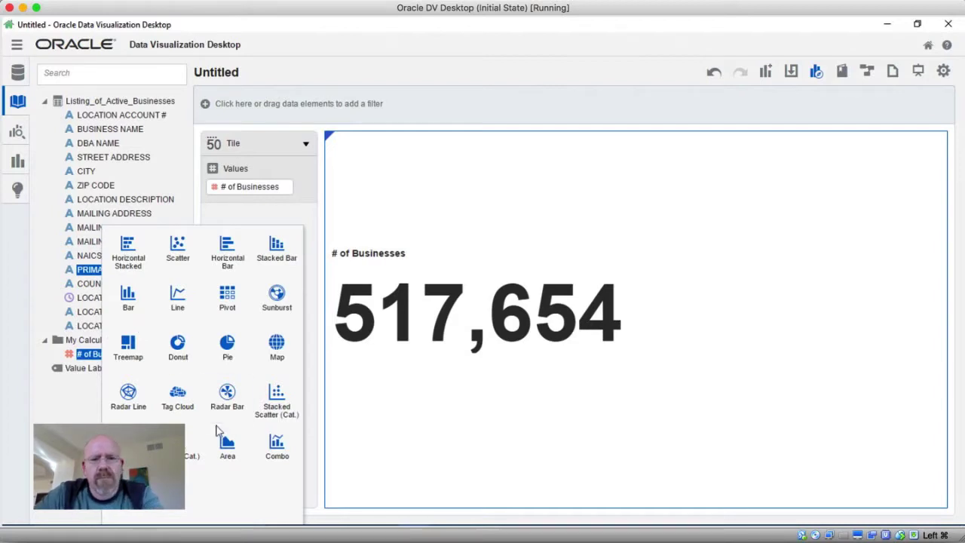
click(128, 345)
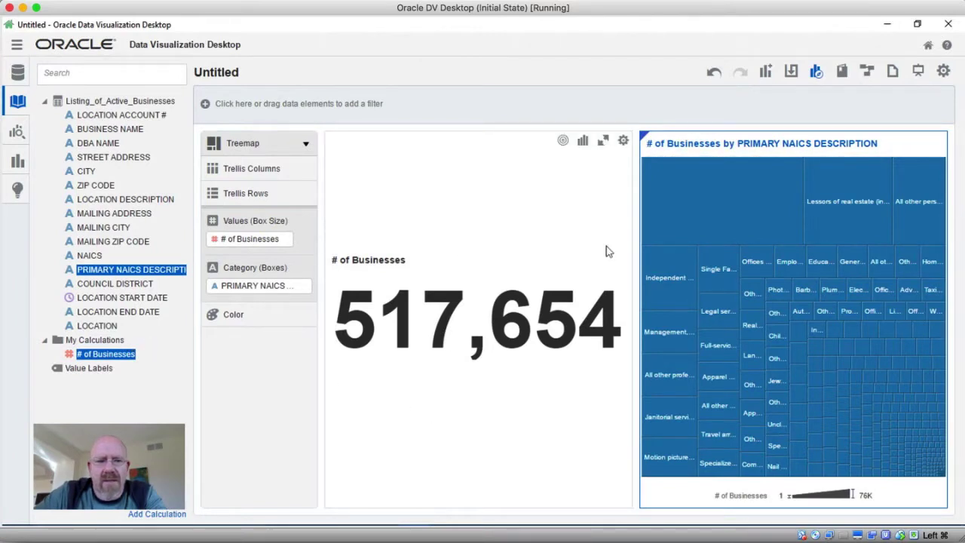
Step: Widen the treemap at the count tile's expense and clear its highlighted box
mouse_move(713, 227)
drag(637, 218, 487, 220)
mouse_move(542, 218)
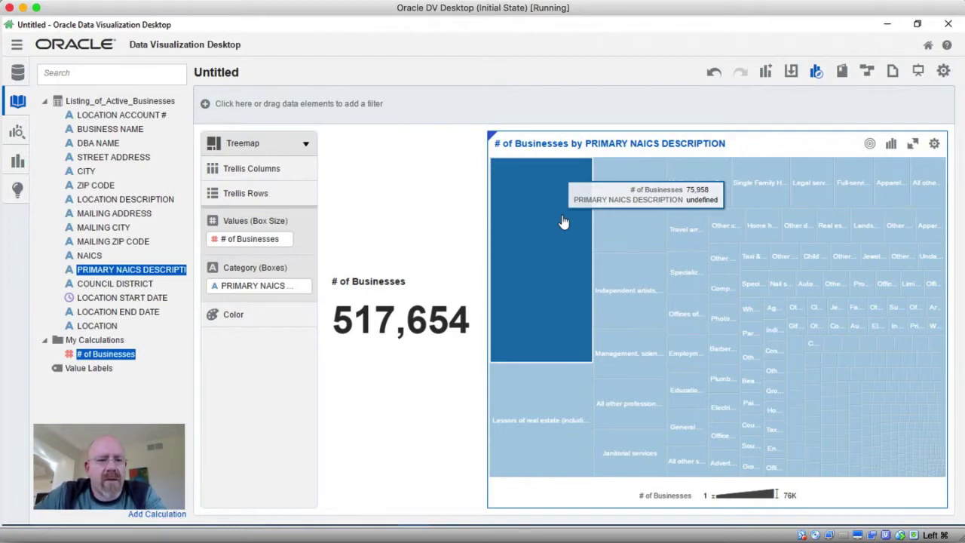
click(134, 273)
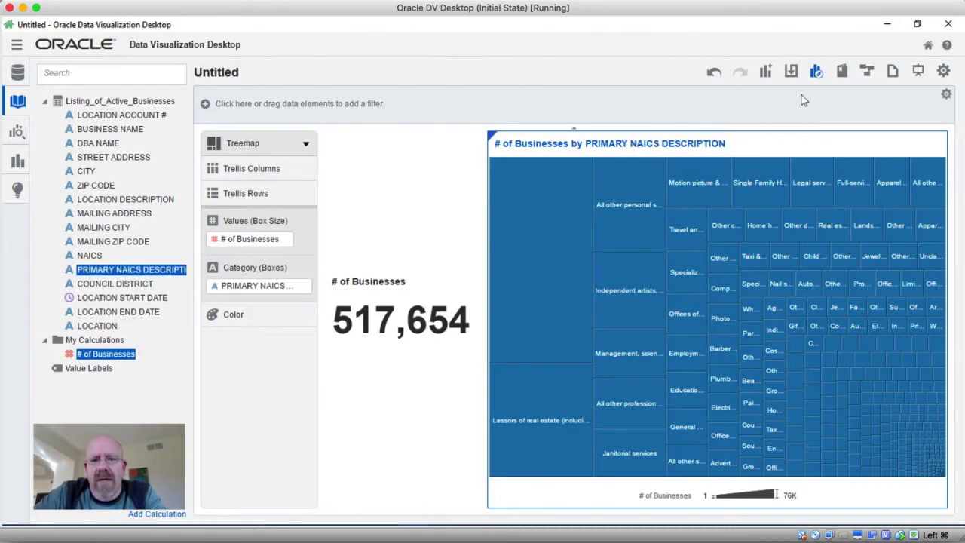
Step: Add and apply the expression filter 'PRIMARY NAICS DESCRIPTION is not null', dropping the count to 441,696
click(945, 97)
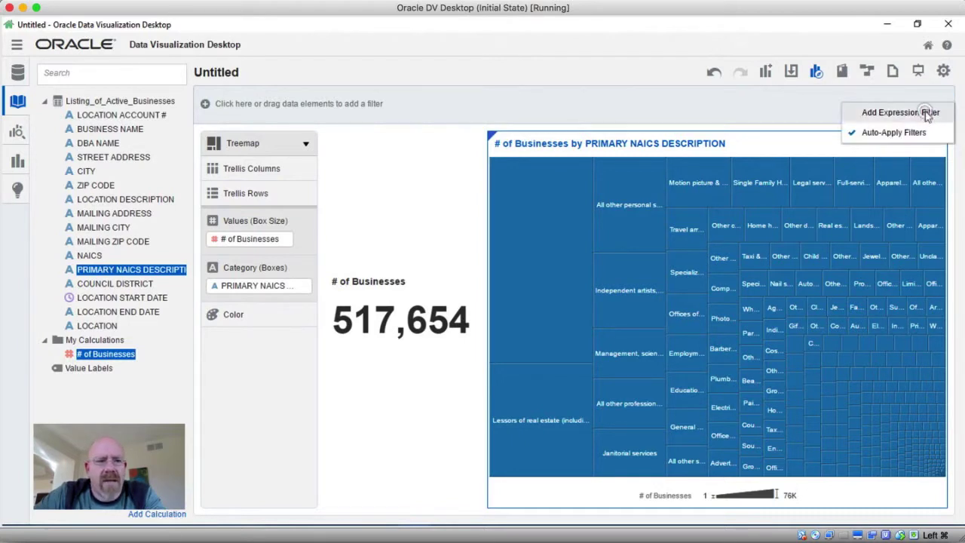
click(925, 111)
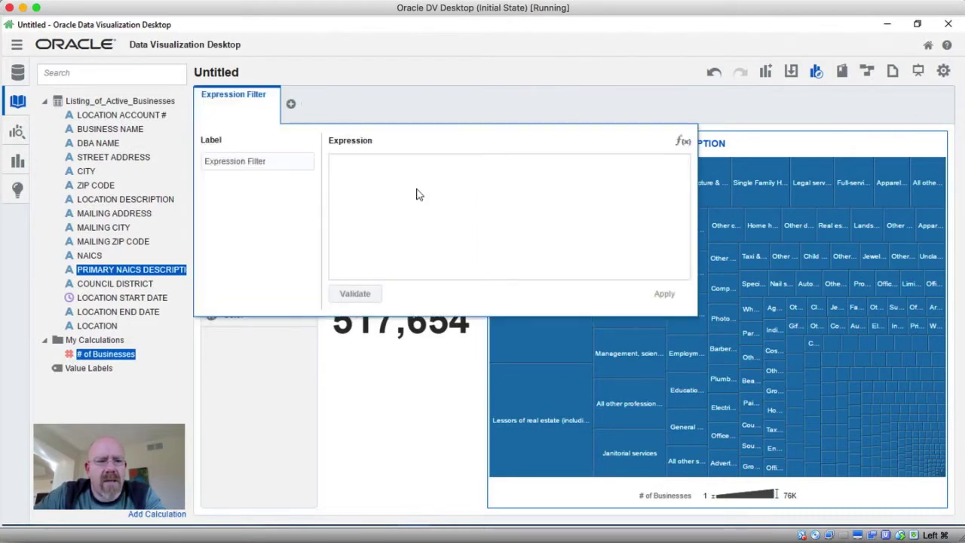
click(96, 258)
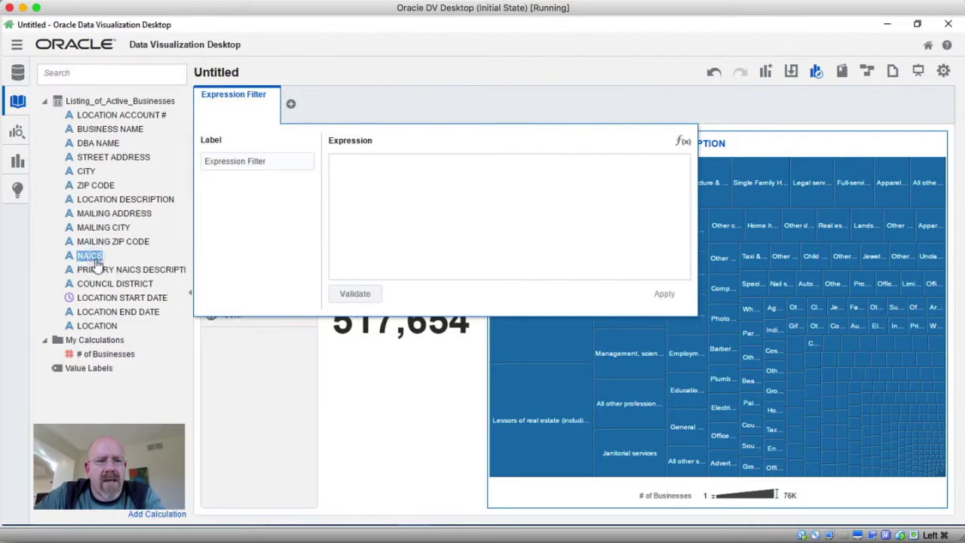
click(98, 271)
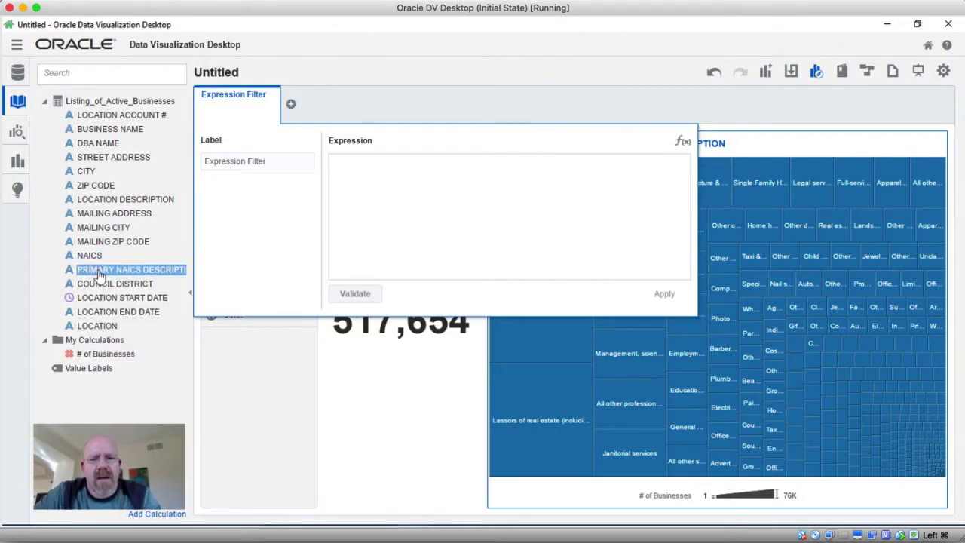
double_click(98, 271)
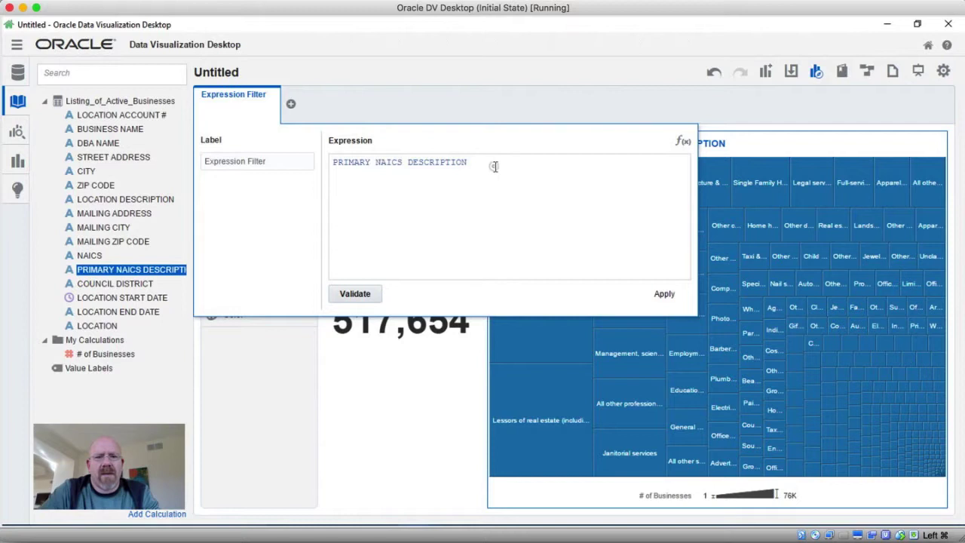
text(is )
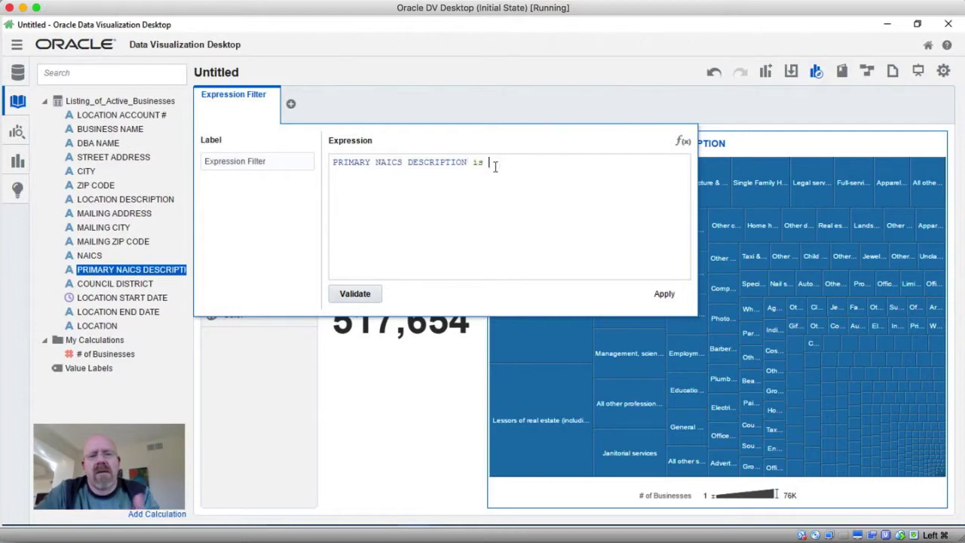
text(not null)
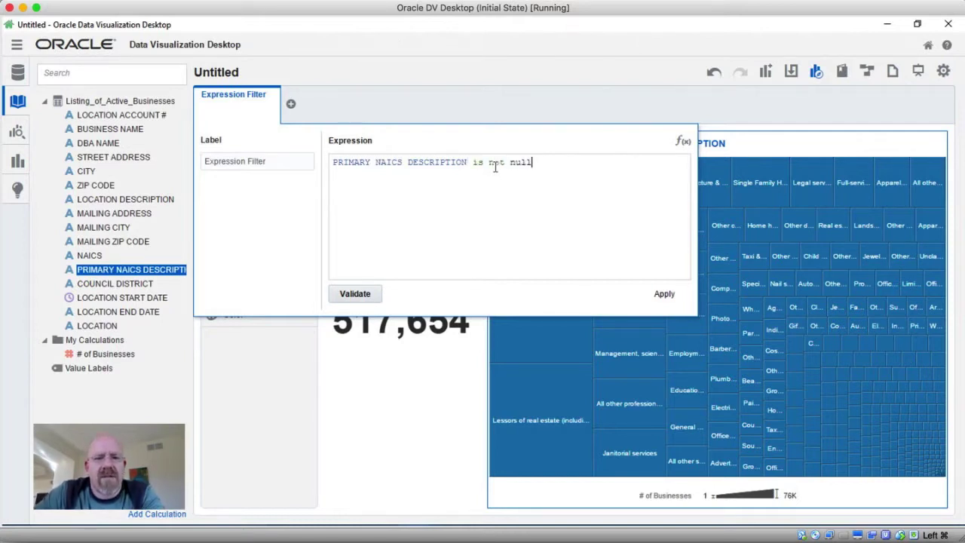
click(369, 298)
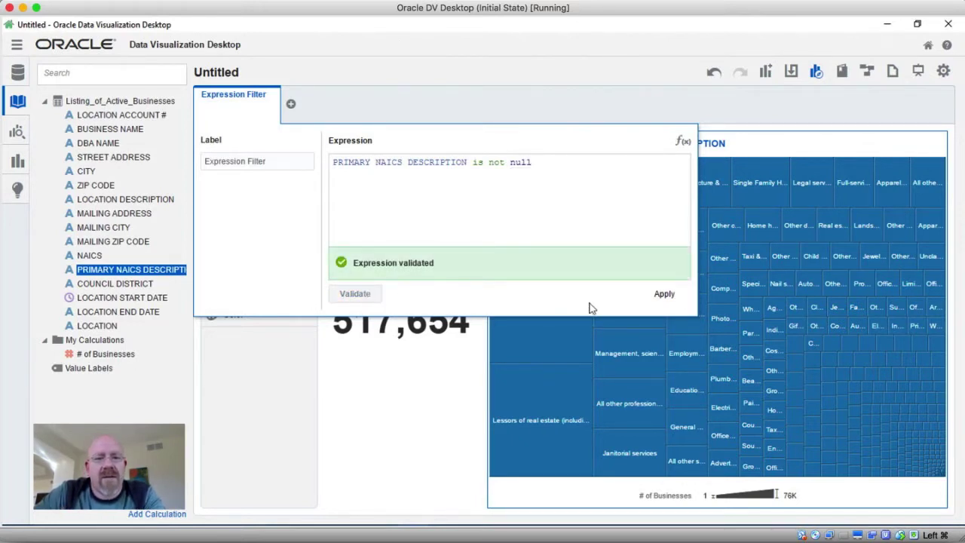
click(664, 296)
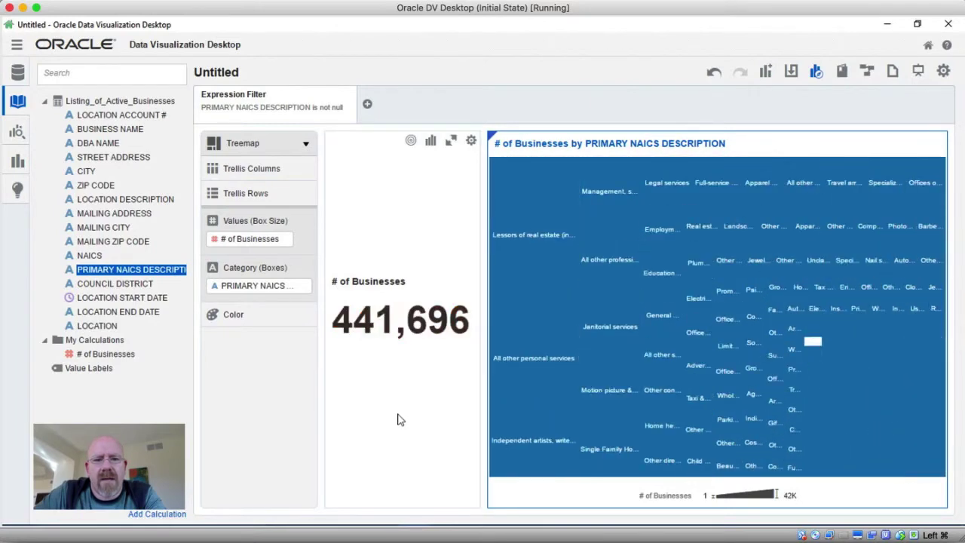
mouse_move(515, 267)
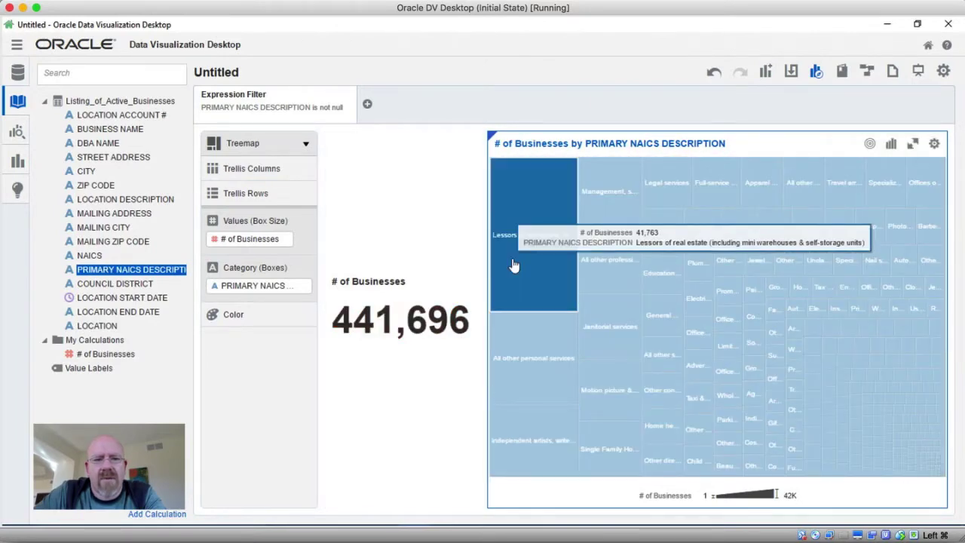